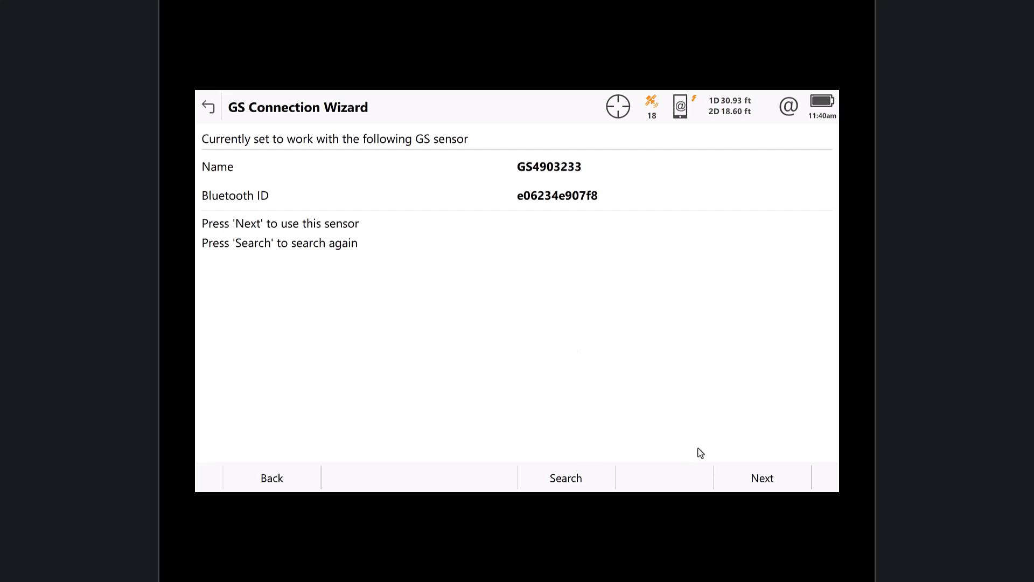
Connect to the currently set GS sensor and finish the GS Connection Wizard
left_click(785, 484)
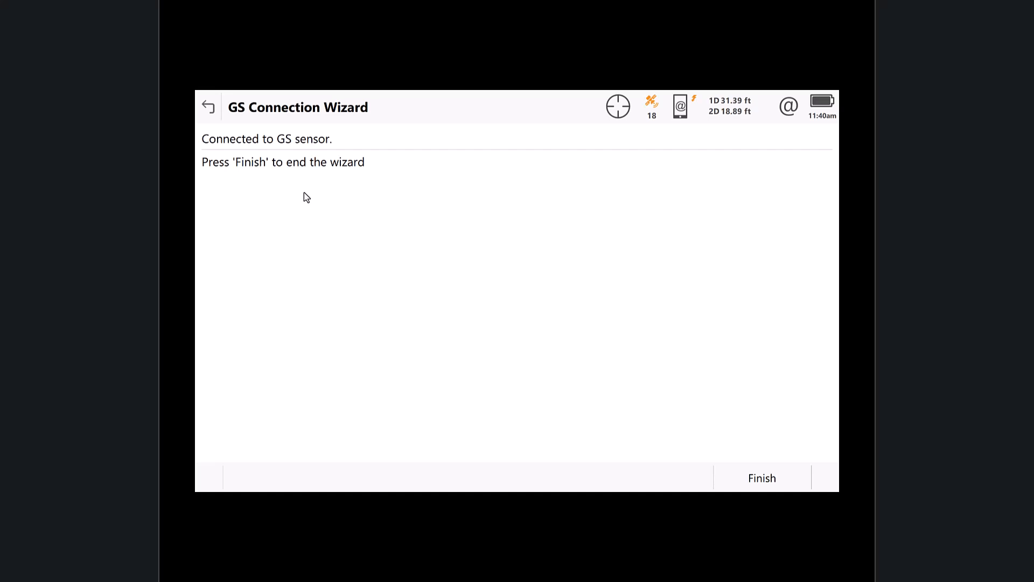
left_click(776, 486)
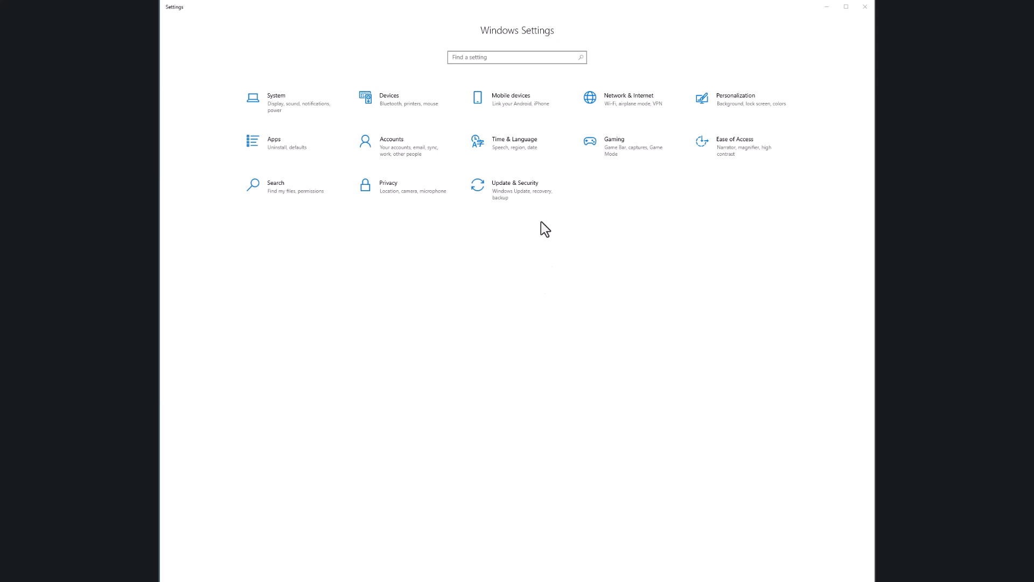
Pair the GS4903233 sensor as a new Bluetooth device in Windows Settings, entering its pairing PIN
left_click(384, 102)
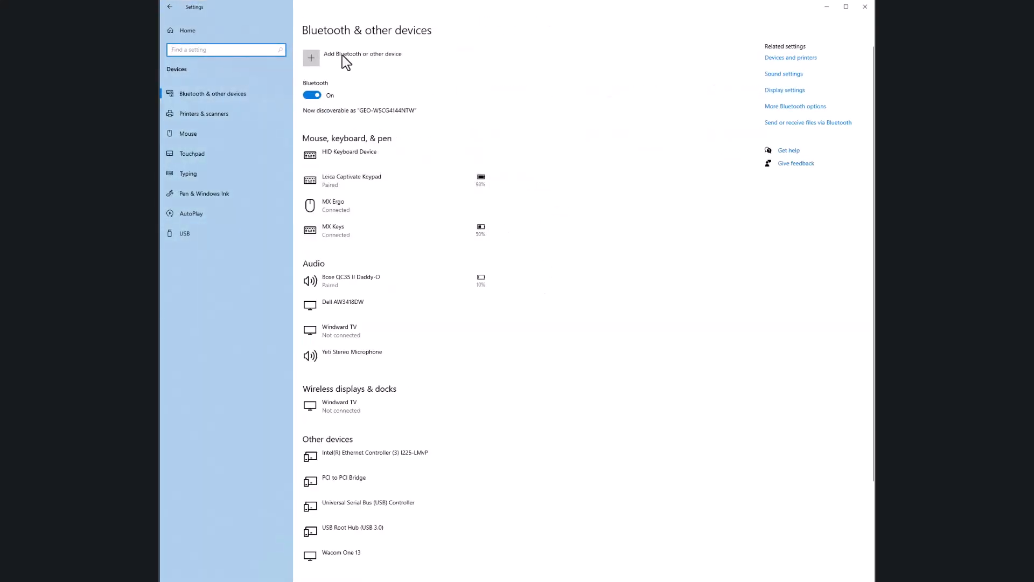
left_click(312, 60)
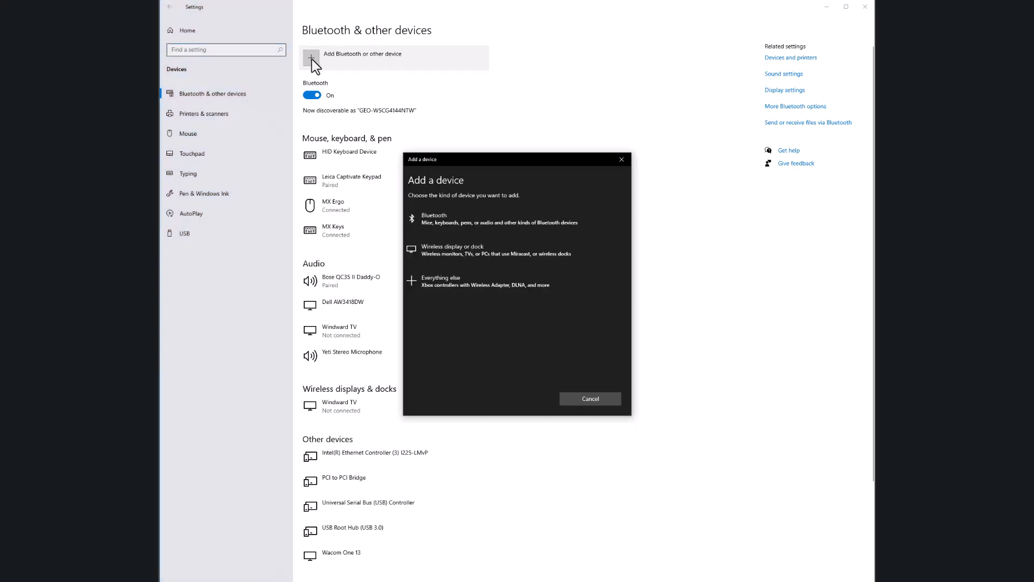
left_click(456, 236)
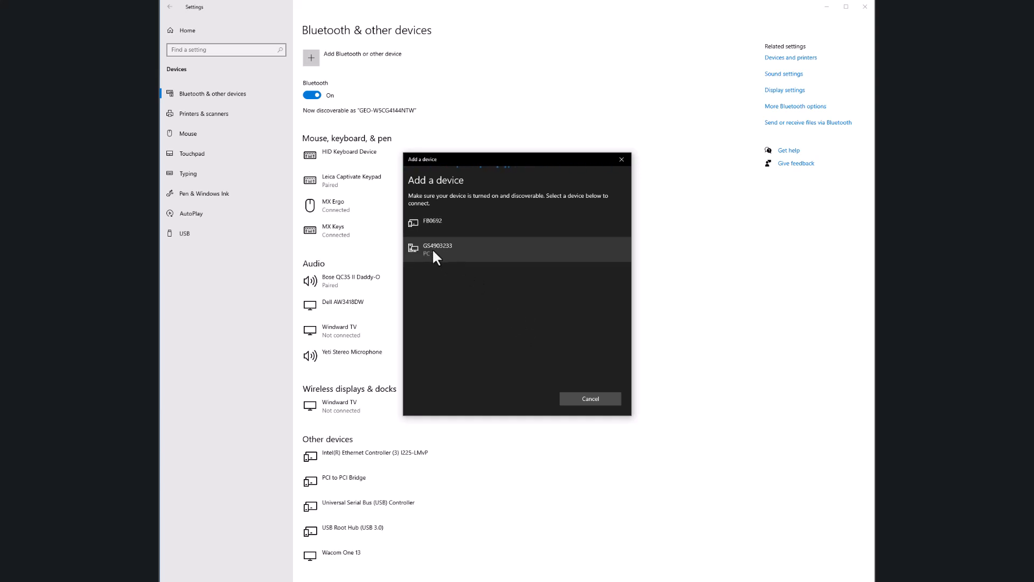
left_click(433, 252)
left_click(442, 281)
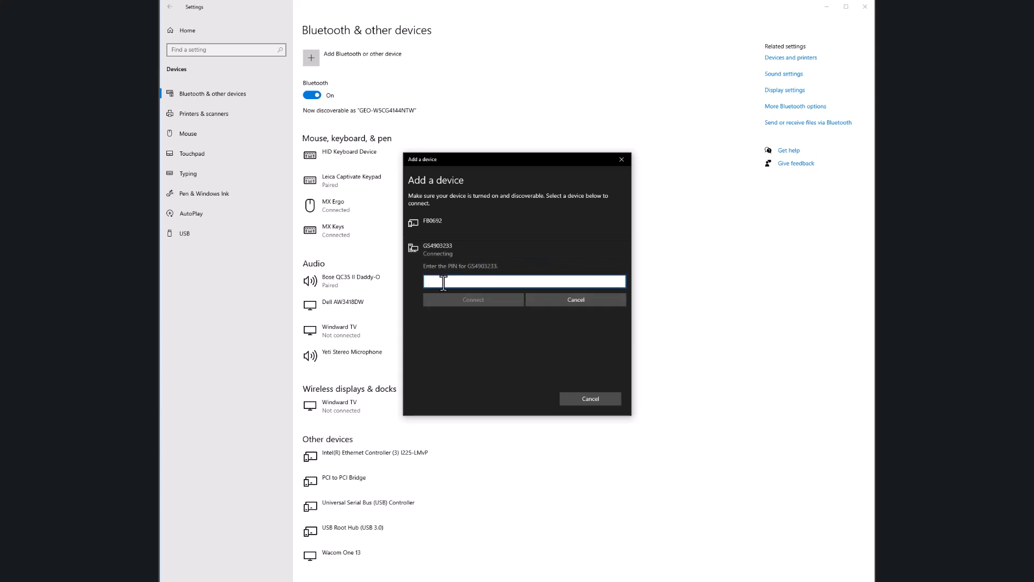
type("0000")
left_click(461, 296)
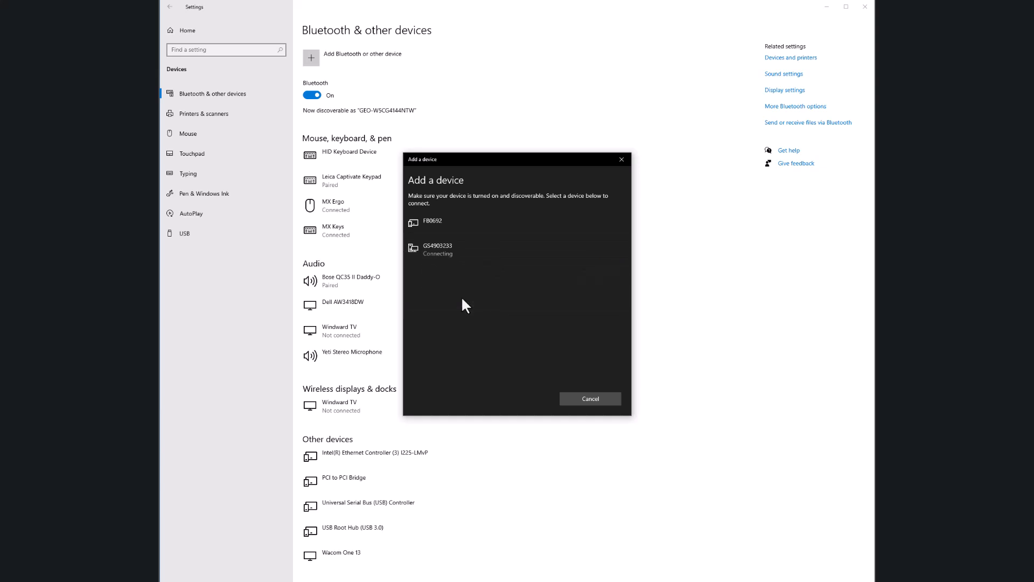
left_click(595, 403)
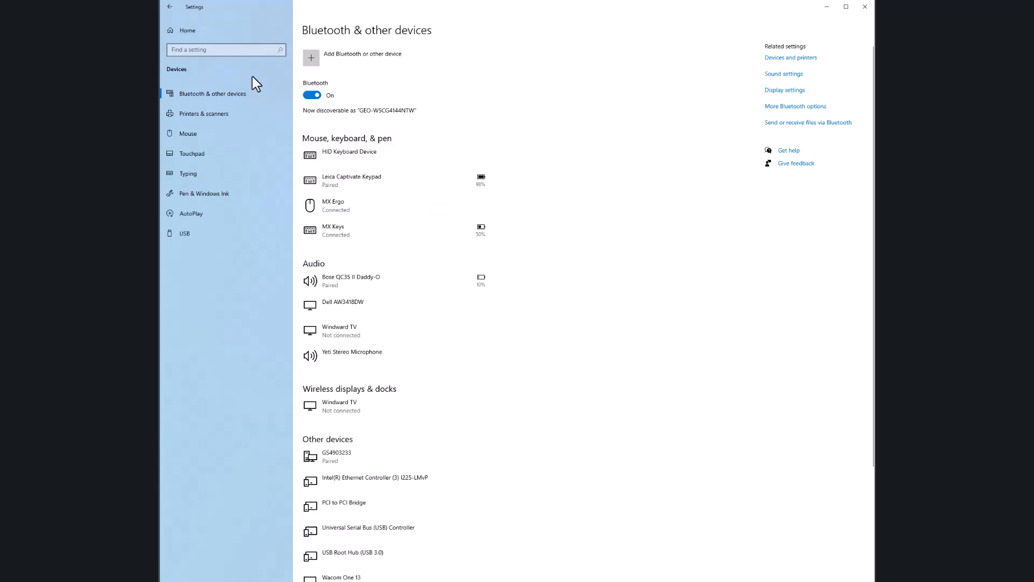
Connect to GS4903233 as an ad hoc network through the Bluetooth Network Connection in the network adapter options
left_click(181, 33)
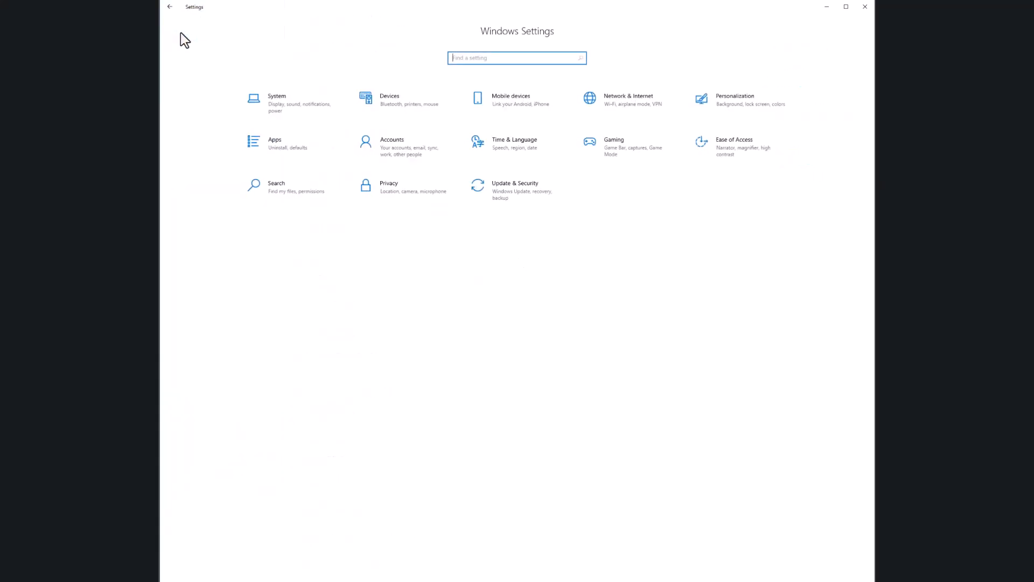
left_click(618, 104)
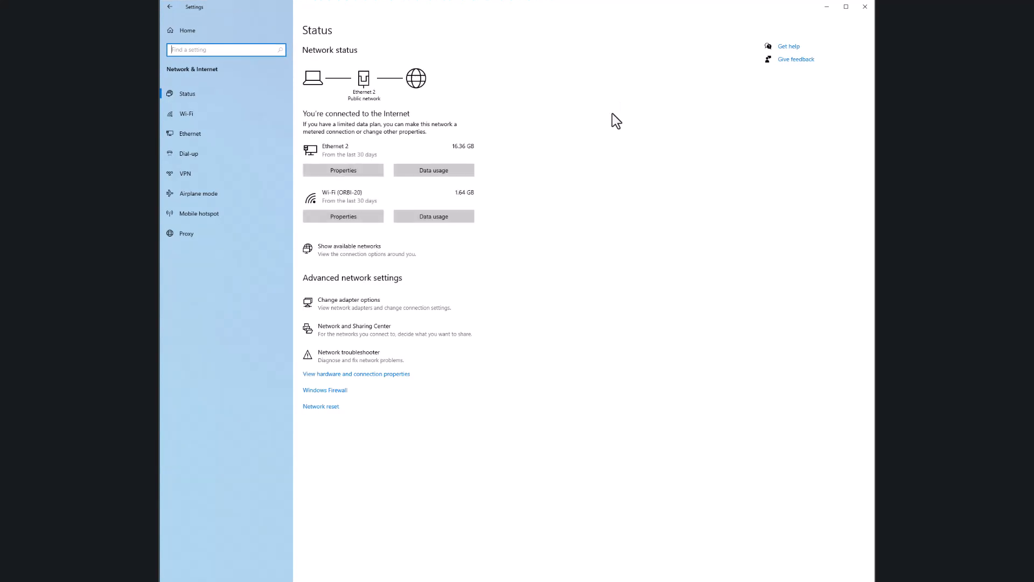
left_click(342, 306)
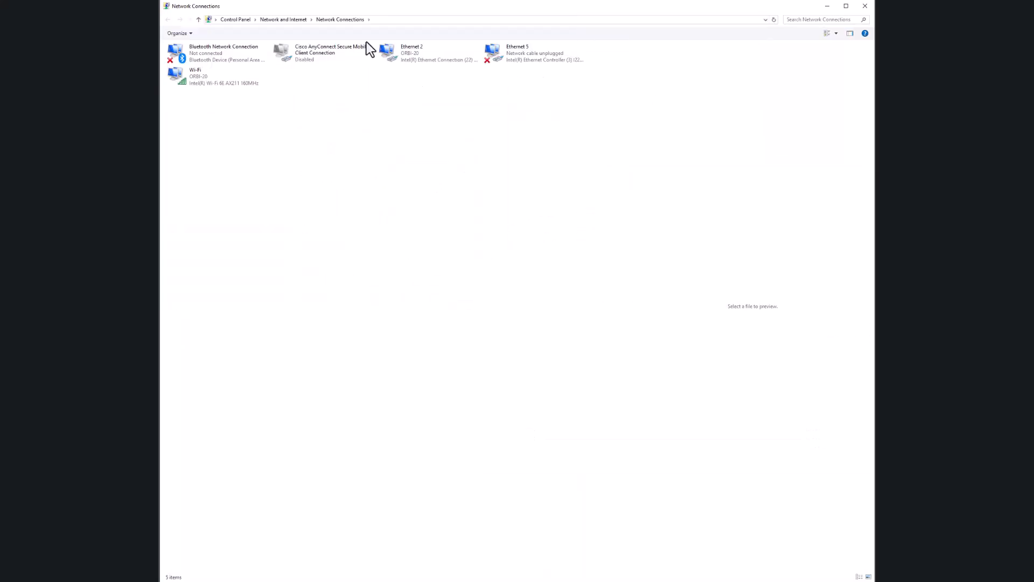
left_click(216, 53)
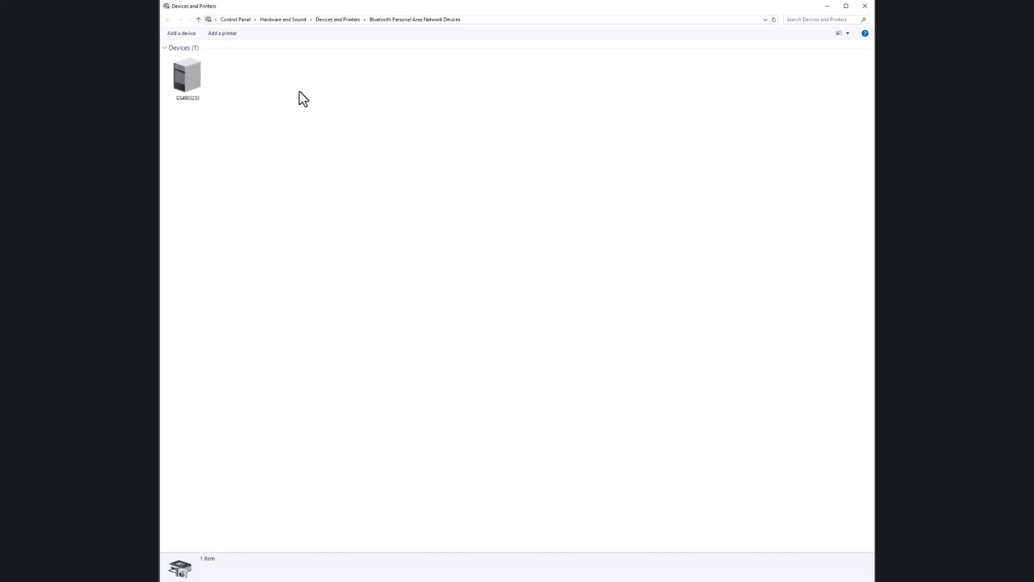
left_click(190, 83)
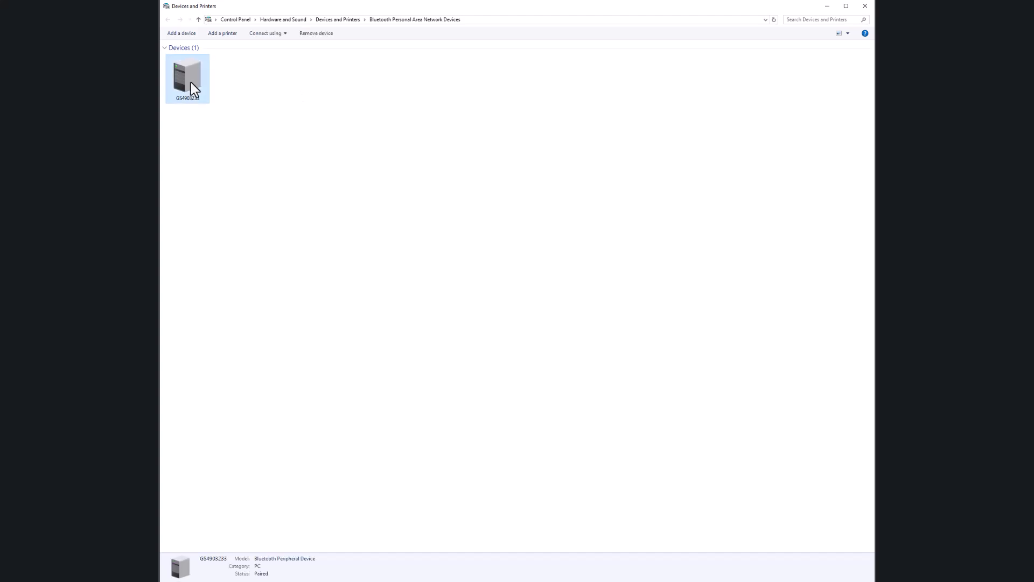
right_click(190, 82)
mouse_move(226, 88)
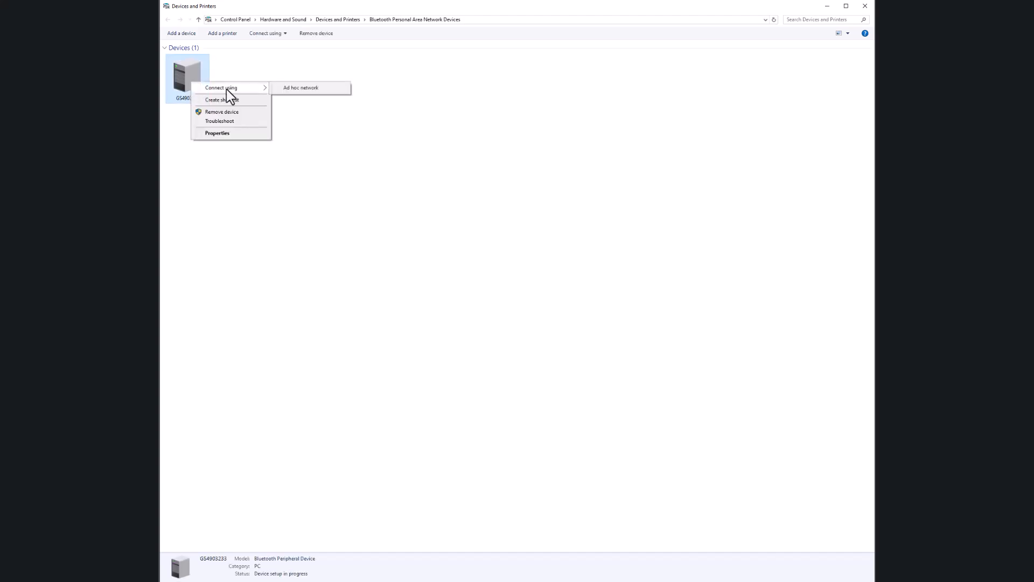
left_click(302, 88)
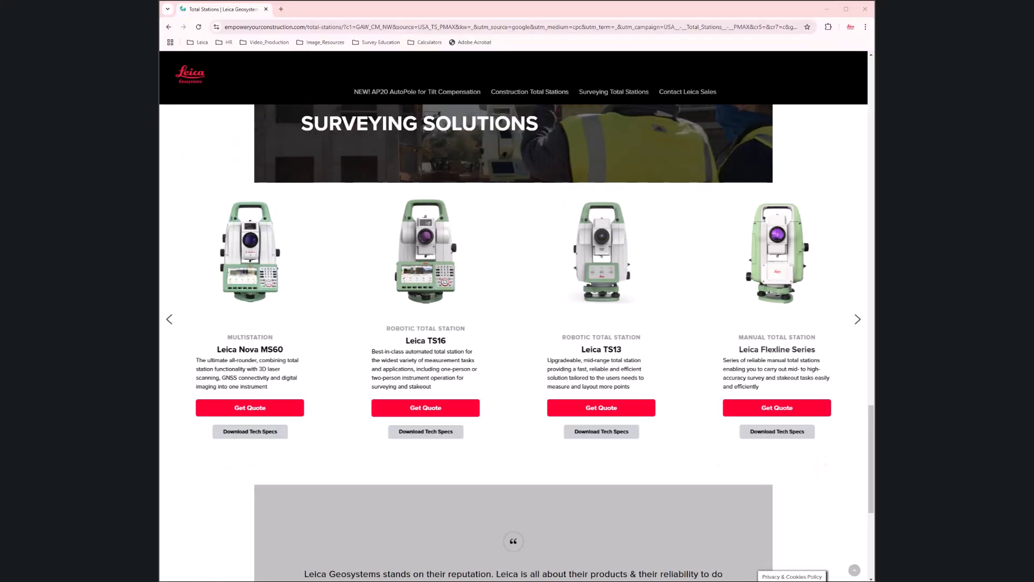
left_click(245, 27)
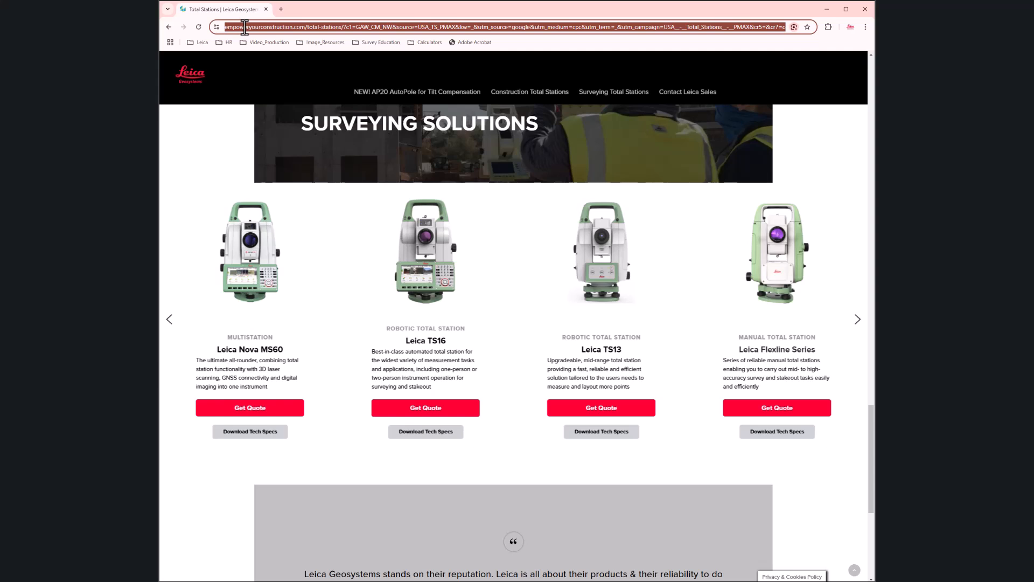
type("http://192.168.253.2/")
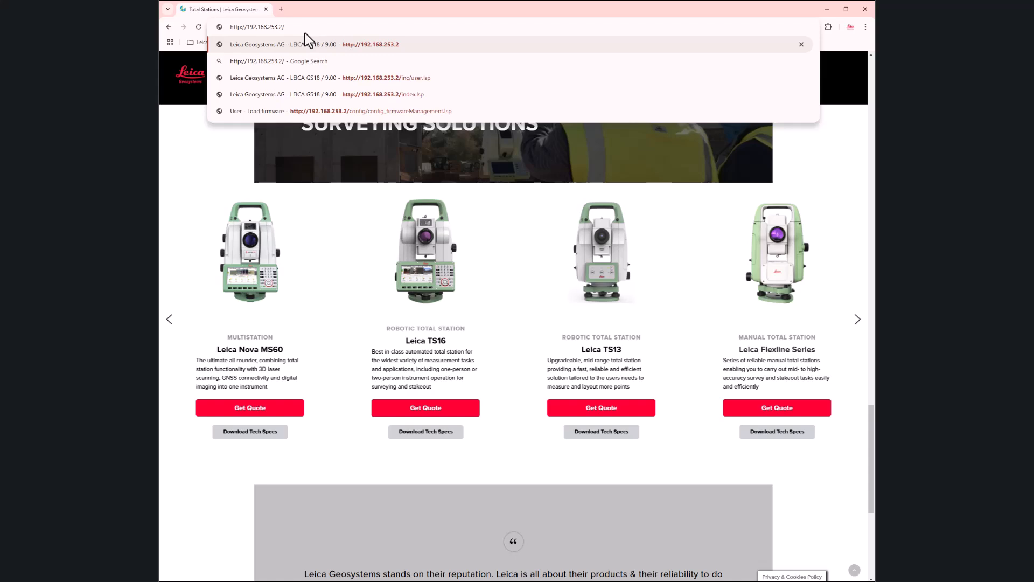
key("Return")
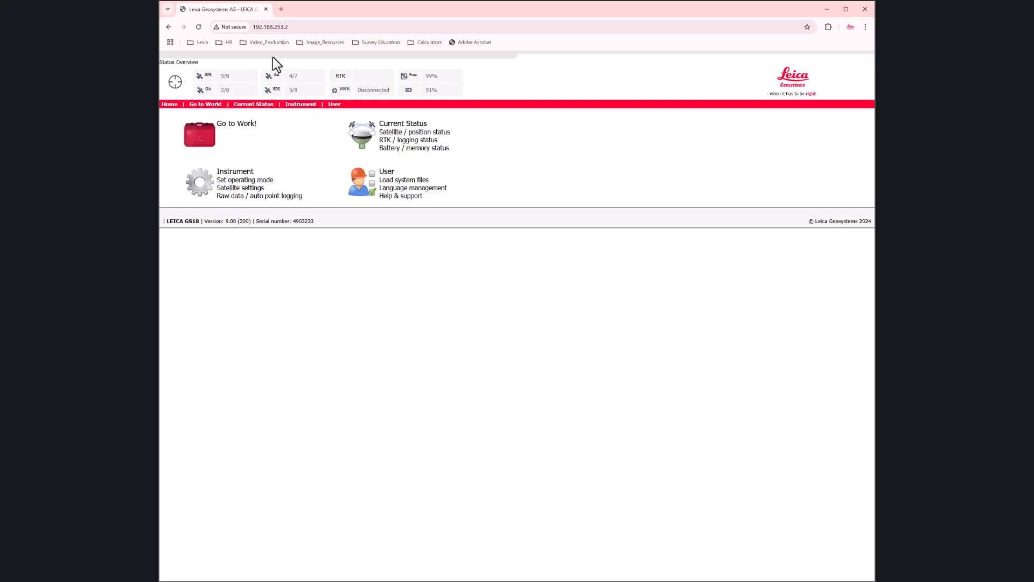
Copy the web address of the receiver's web server page
left_click(269, 28)
key("ctrl+c")
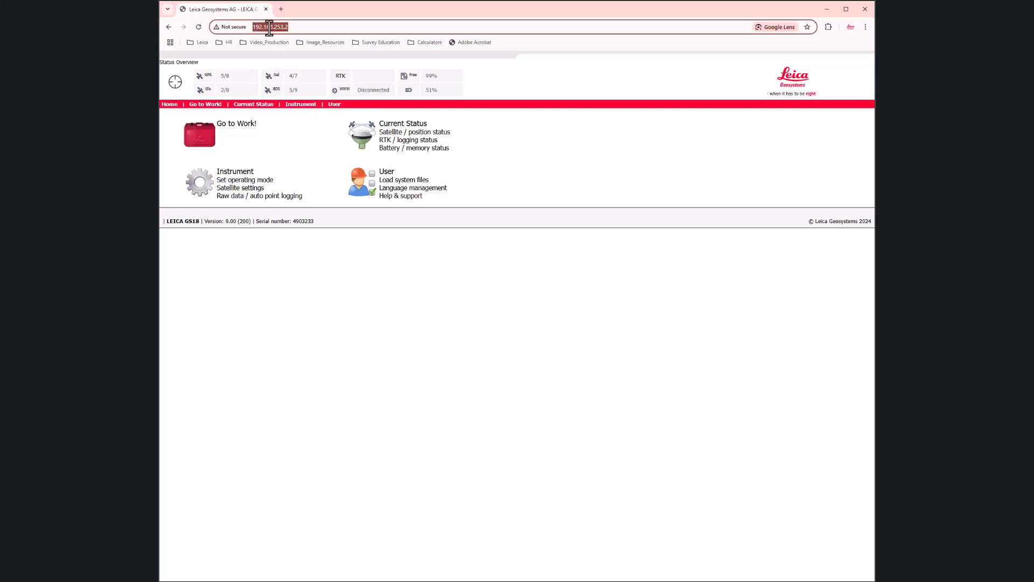
right_click(270, 28)
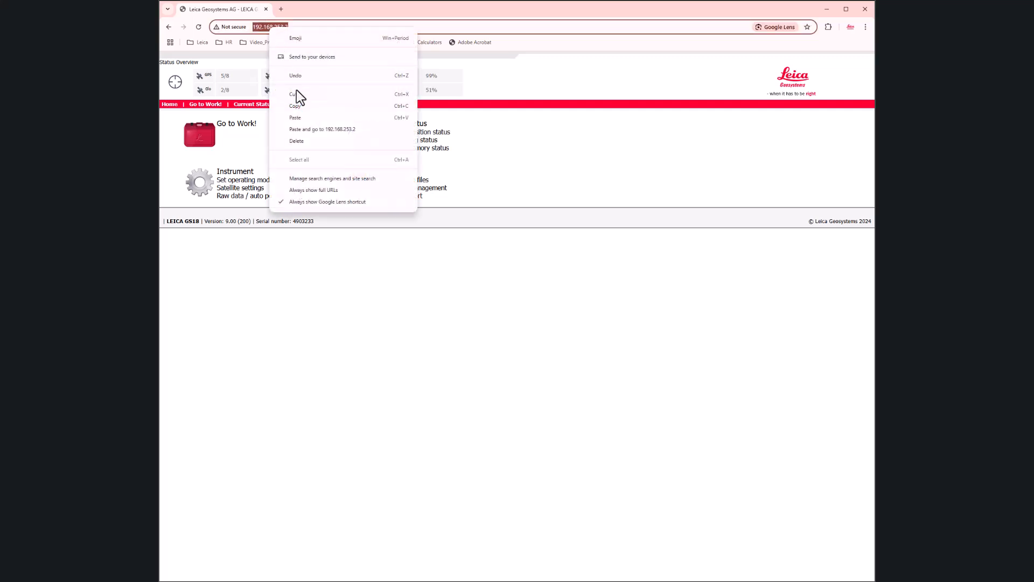
left_click(299, 106)
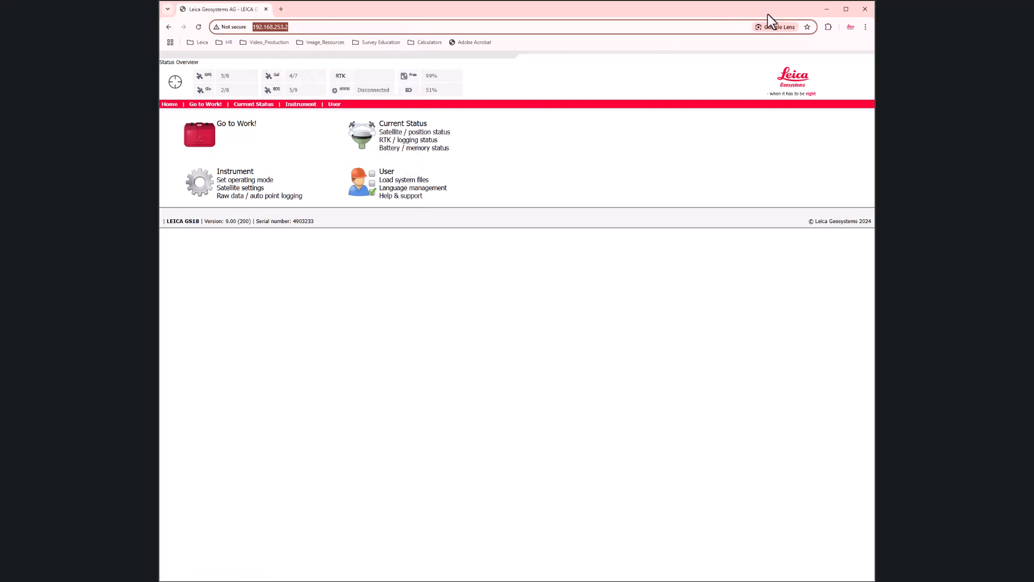
Create a desktop shortcut to the copied web address and name it "Leica Web server Interface (BT)"
left_click(828, 9)
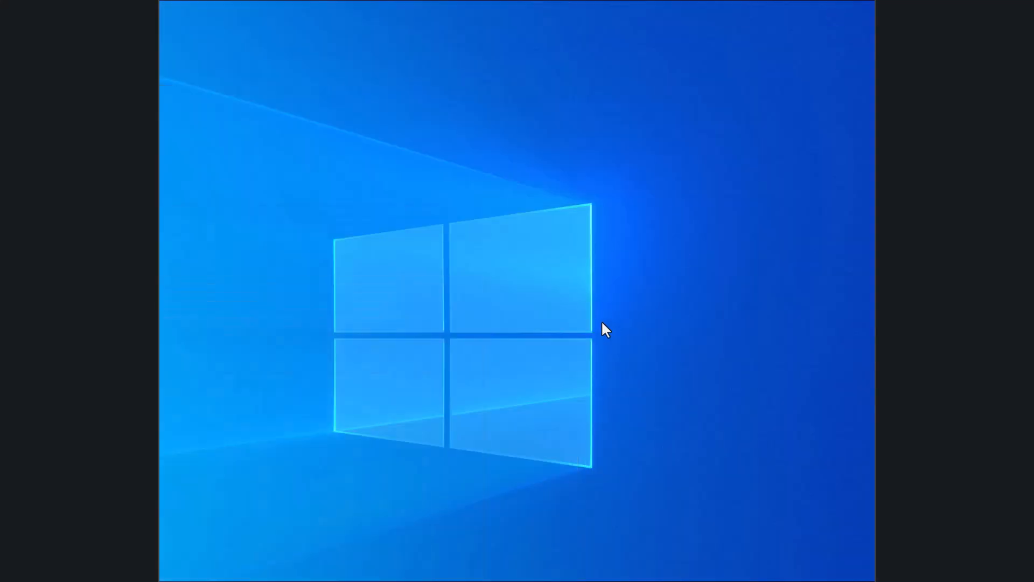
right_click(572, 330)
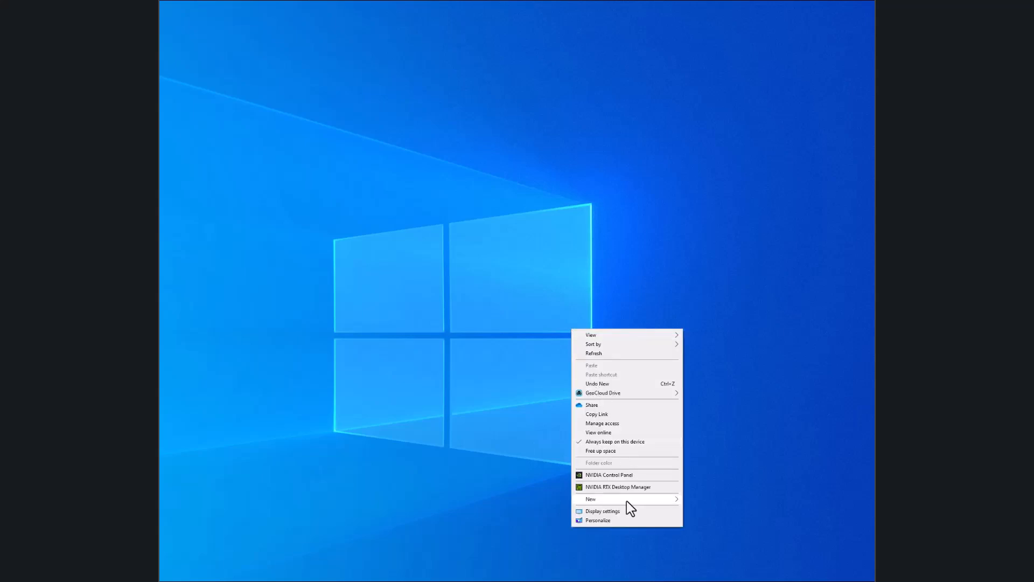
mouse_move(628, 501)
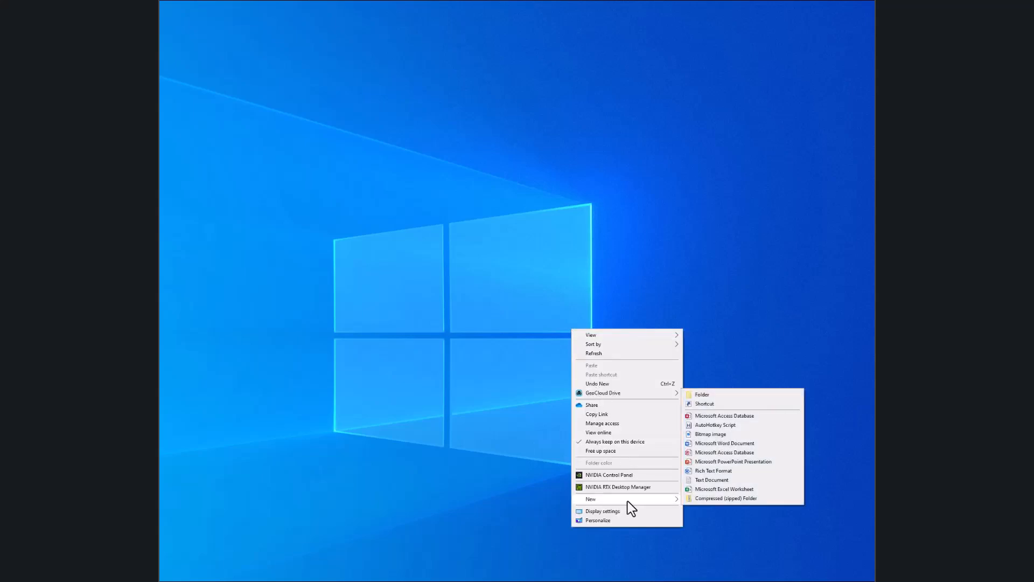
left_click(712, 404)
left_click_drag(189, 207, 513, 183)
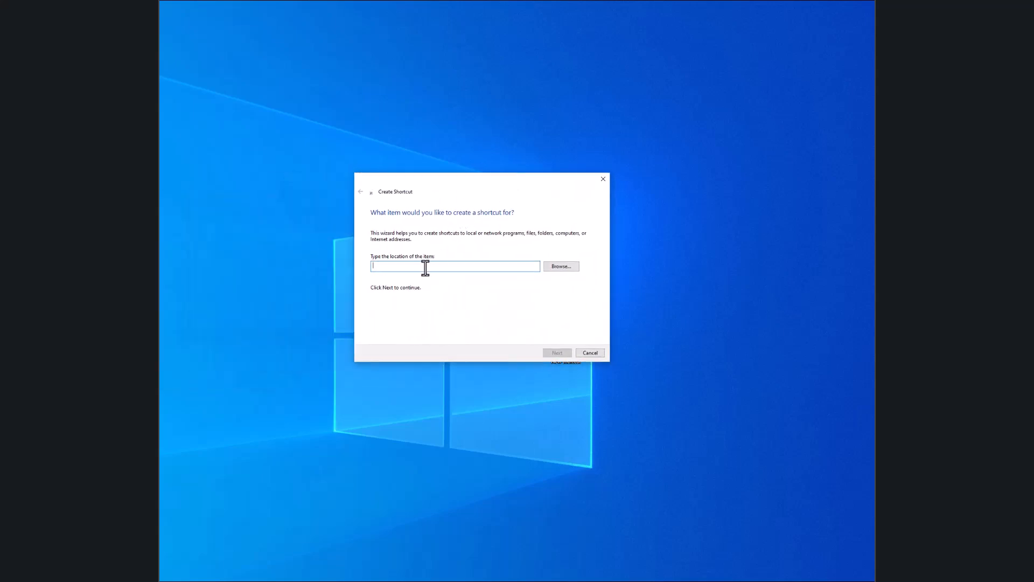
key("ctrl+v")
left_click(555, 353)
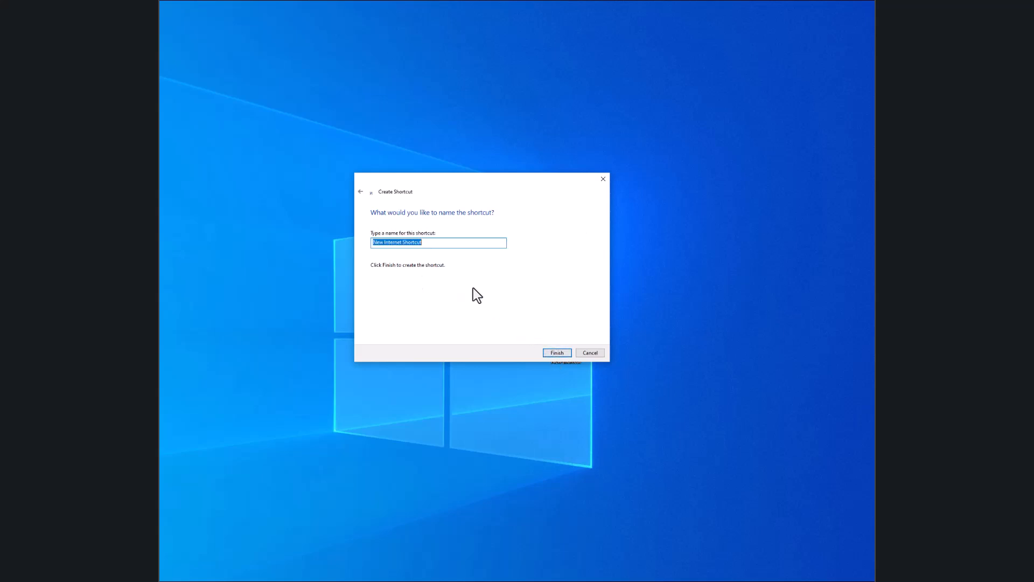
type("Leica Web server Interface (BT")
left_click(557, 354)
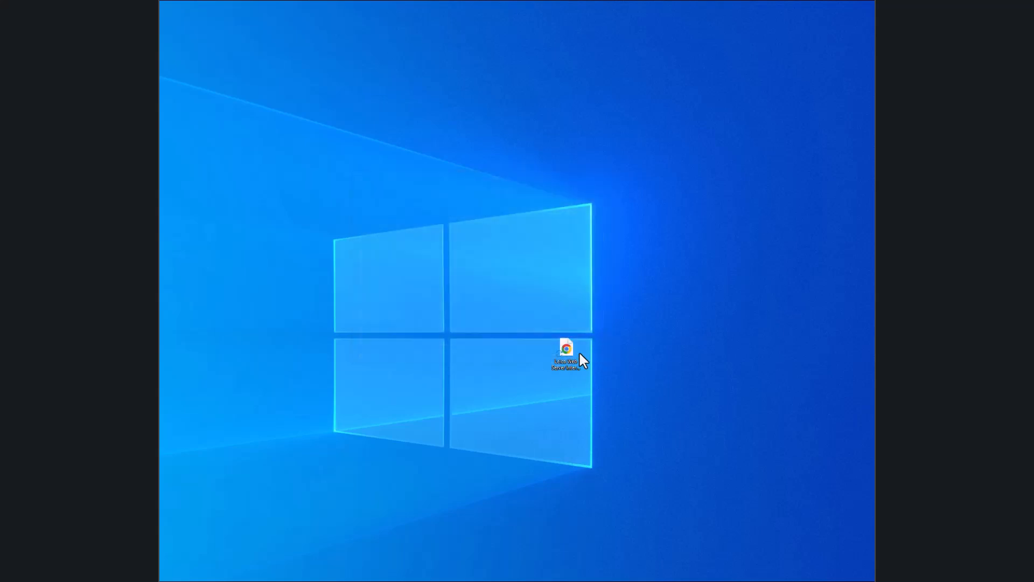